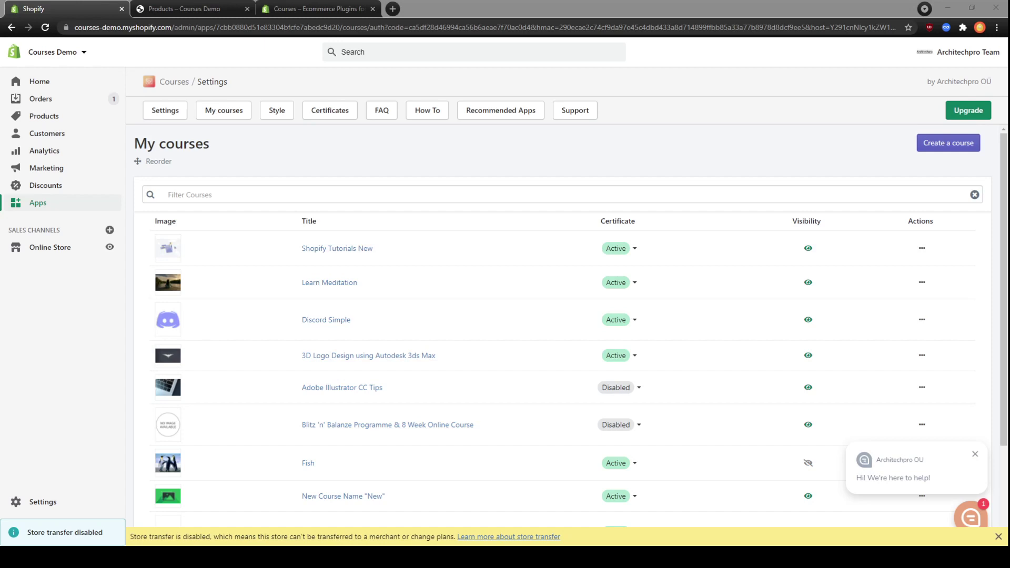
- Enable access expiration for Shopify Tutorials New, limiting student access to 900 days after enrollment
click(337, 248)
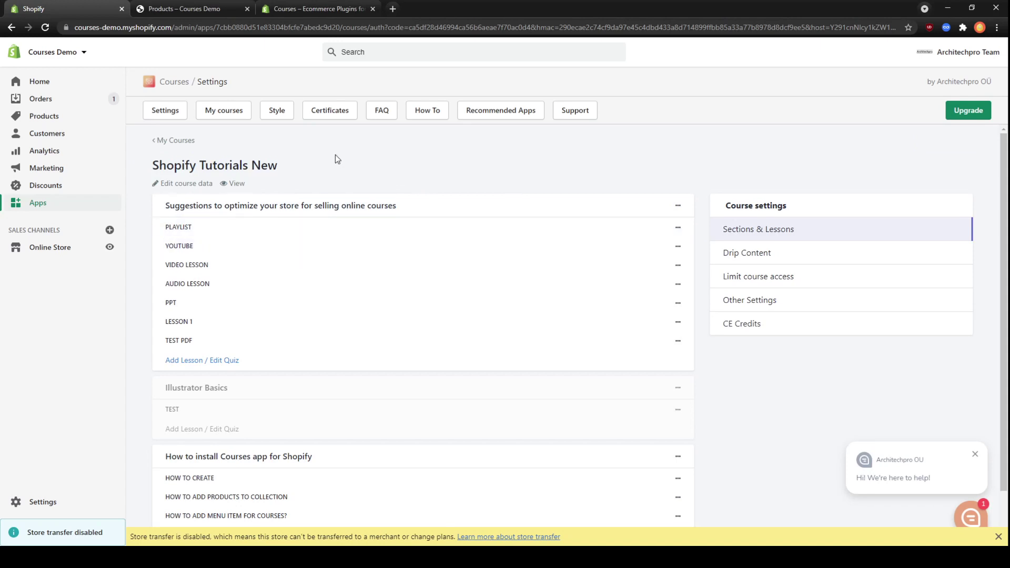
click(775, 282)
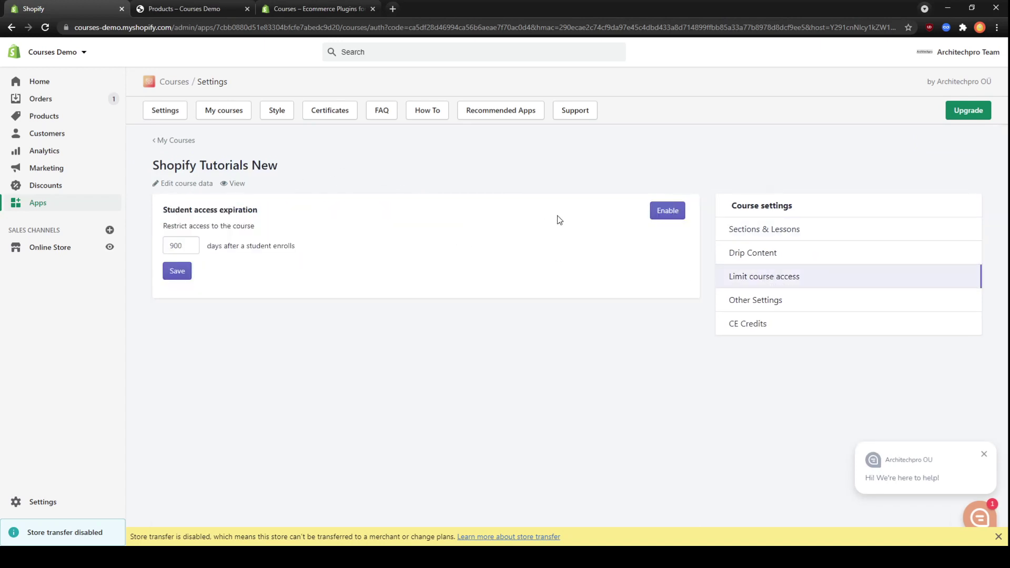
click(669, 213)
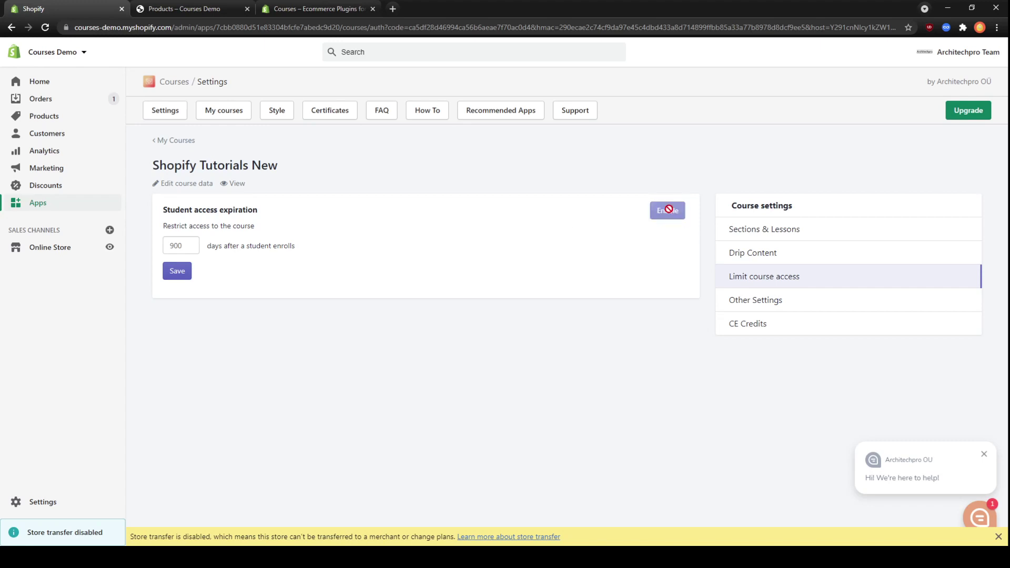
click(210, 245)
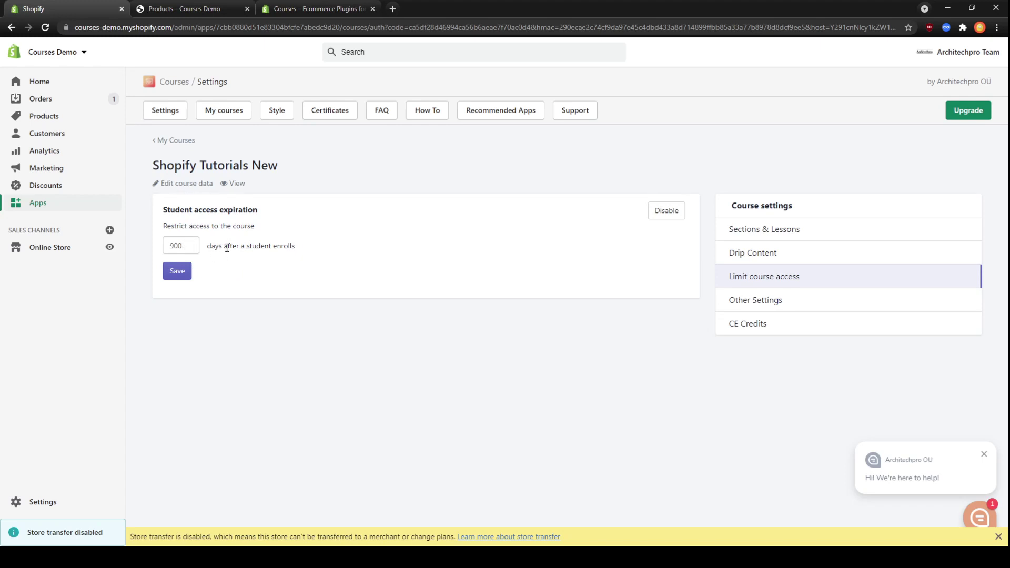
- Activate drip release for Illustrator Basics (29.06.2021) and the install section (300 days), then save
click(748, 257)
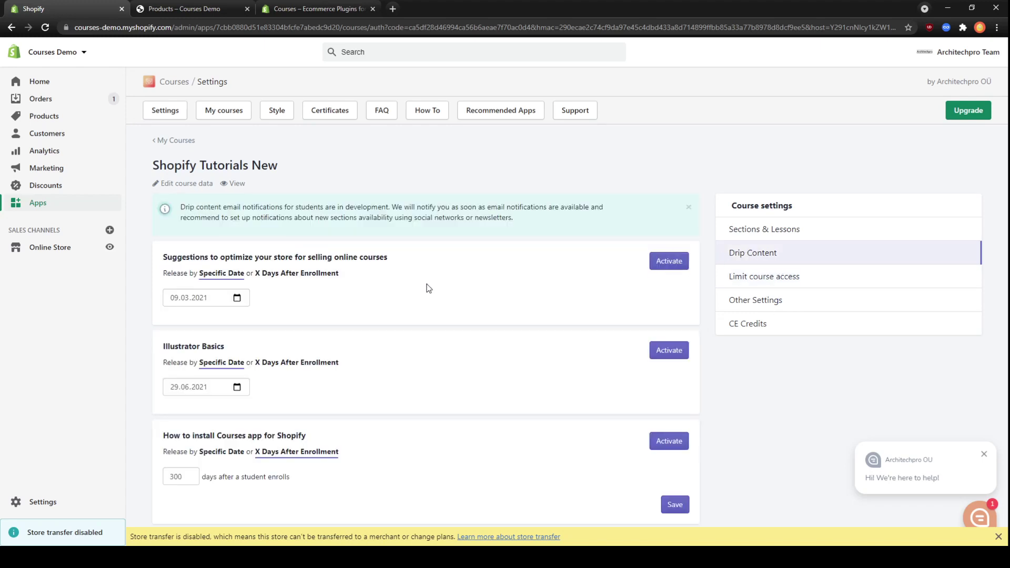
click(762, 231)
scroll(386, 230, down, 1)
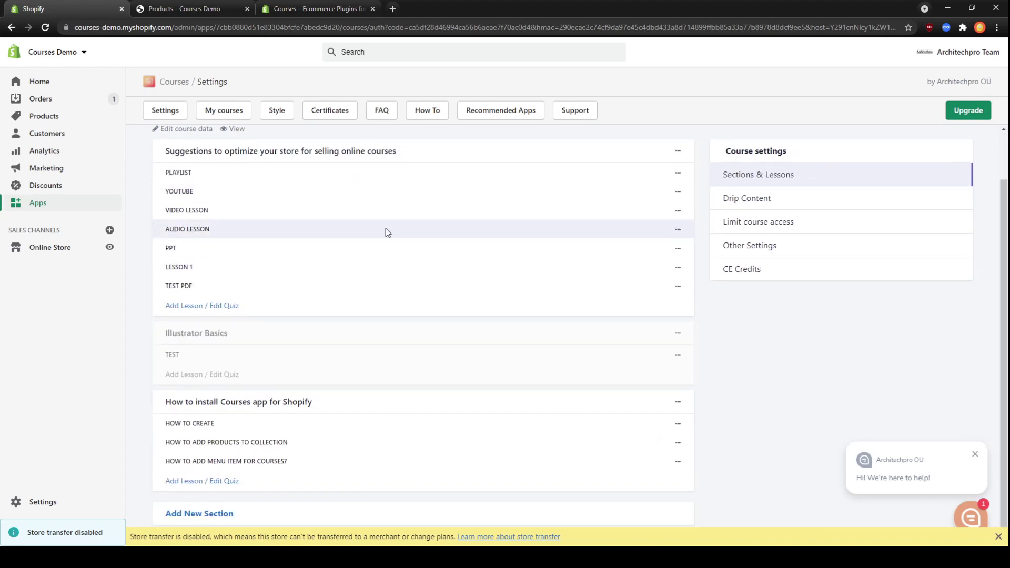
scroll(323, 386, up, 1)
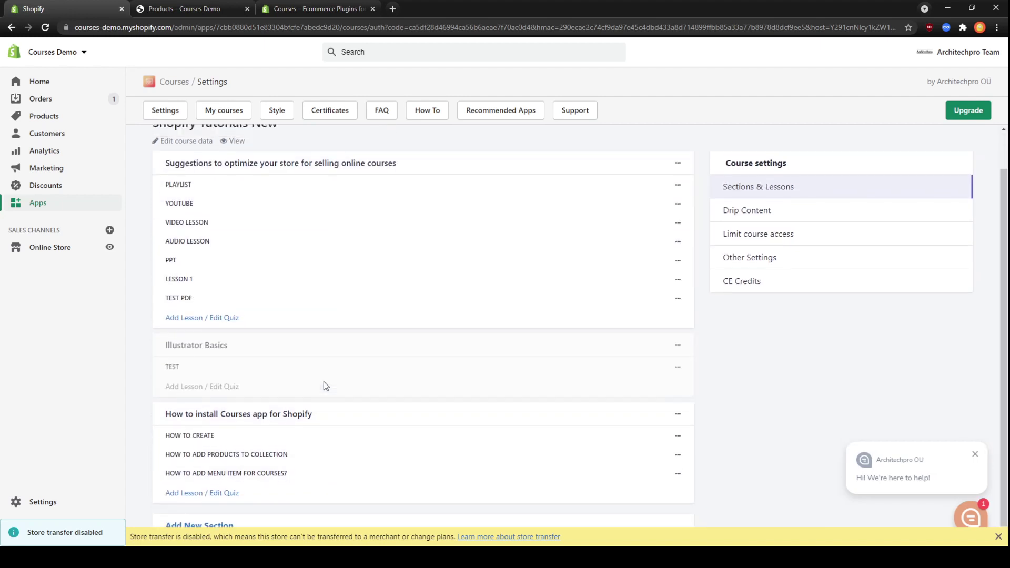
click(750, 249)
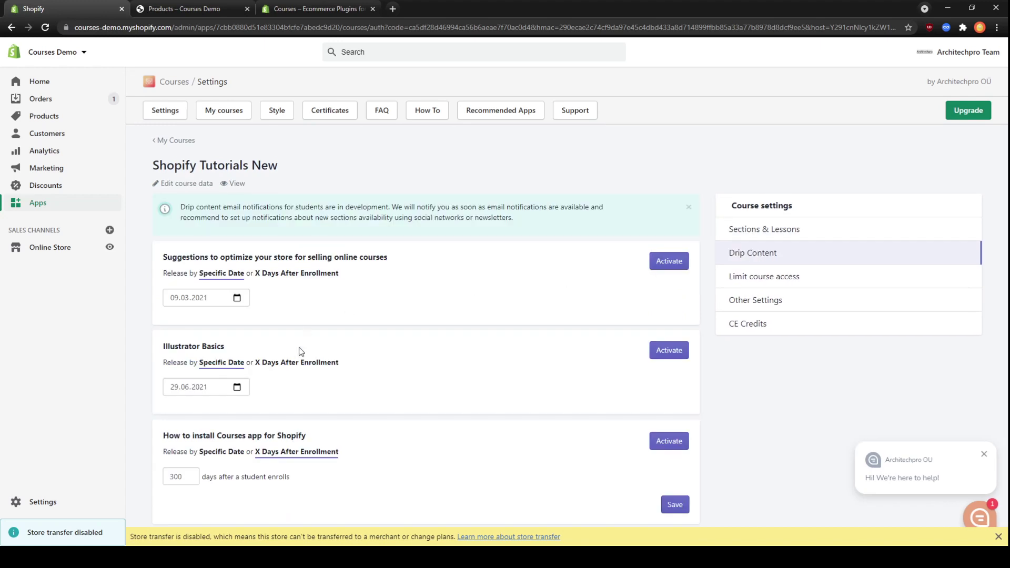
click(663, 353)
click(667, 443)
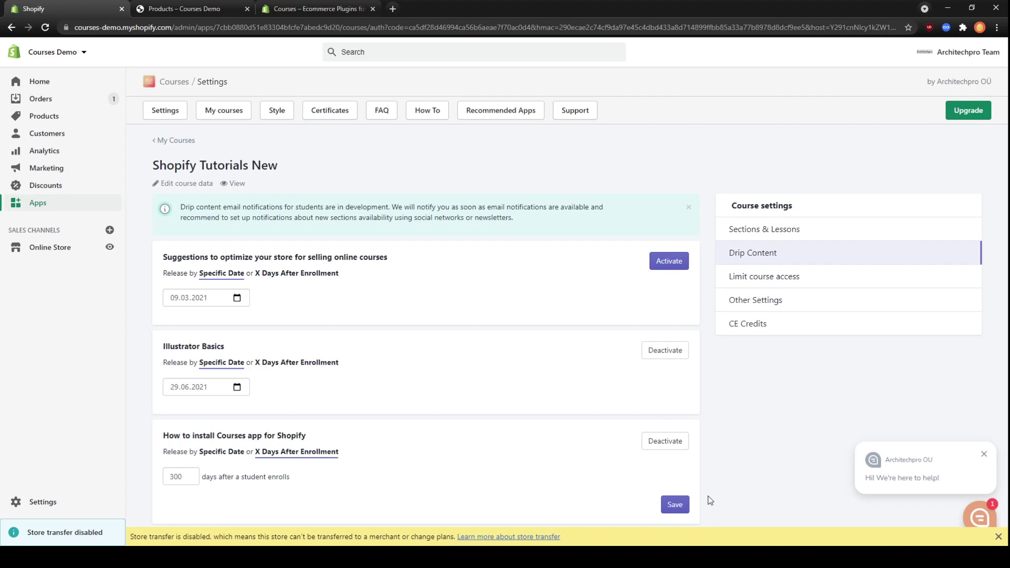
click(675, 504)
- Go to the Courses Demo storefront and show the student's My Courses list of enrolled courses
click(193, 8)
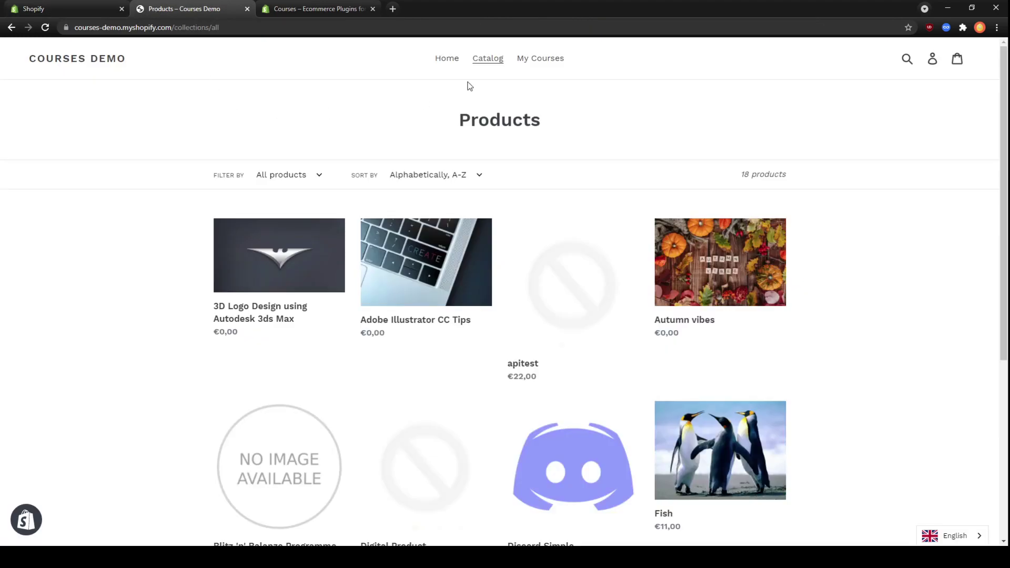
click(547, 64)
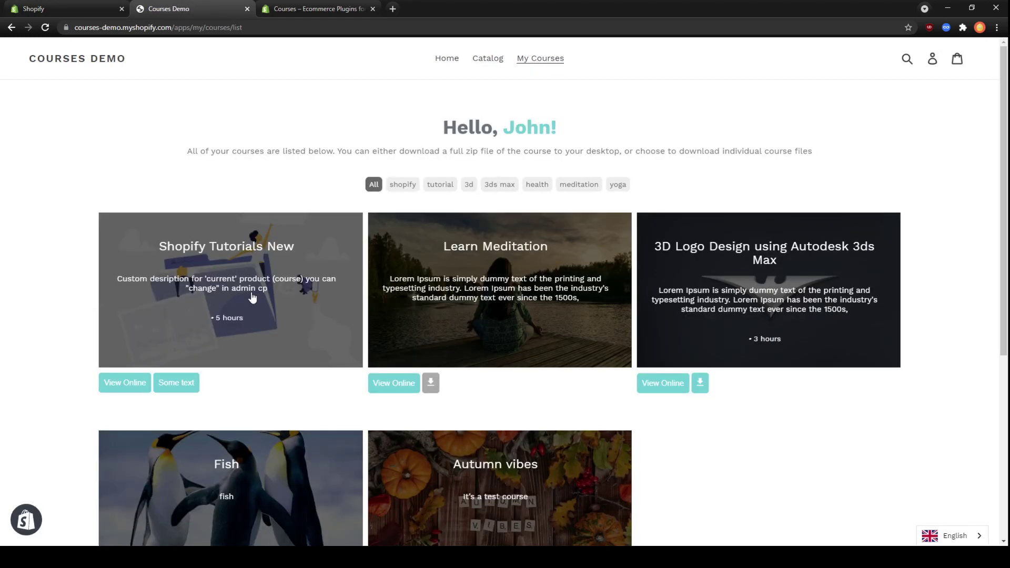
- Open Shopify Tutorials New on the storefront and confirm 435 of 900 access days left
click(221, 263)
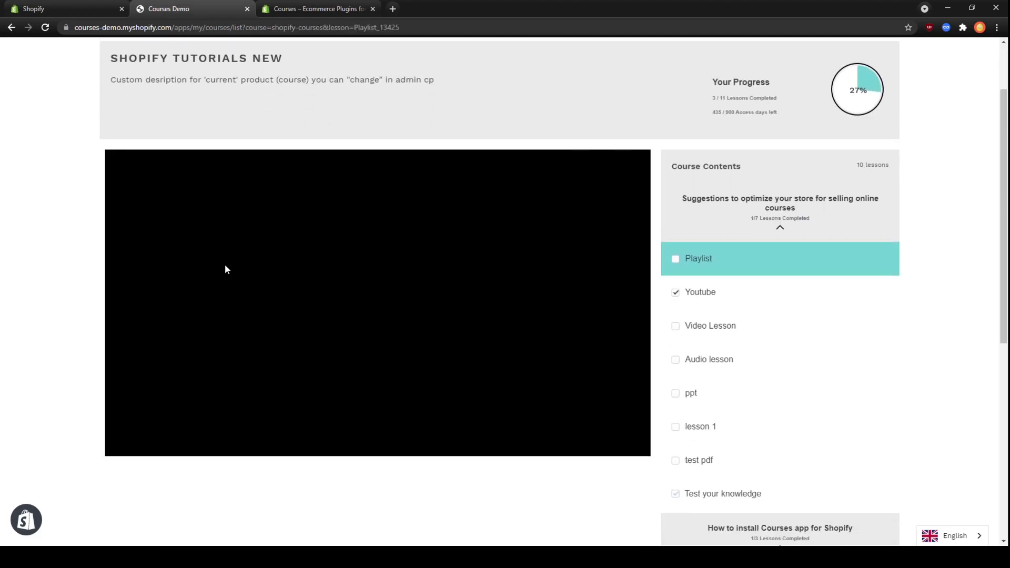
scroll(717, 167, up, 2)
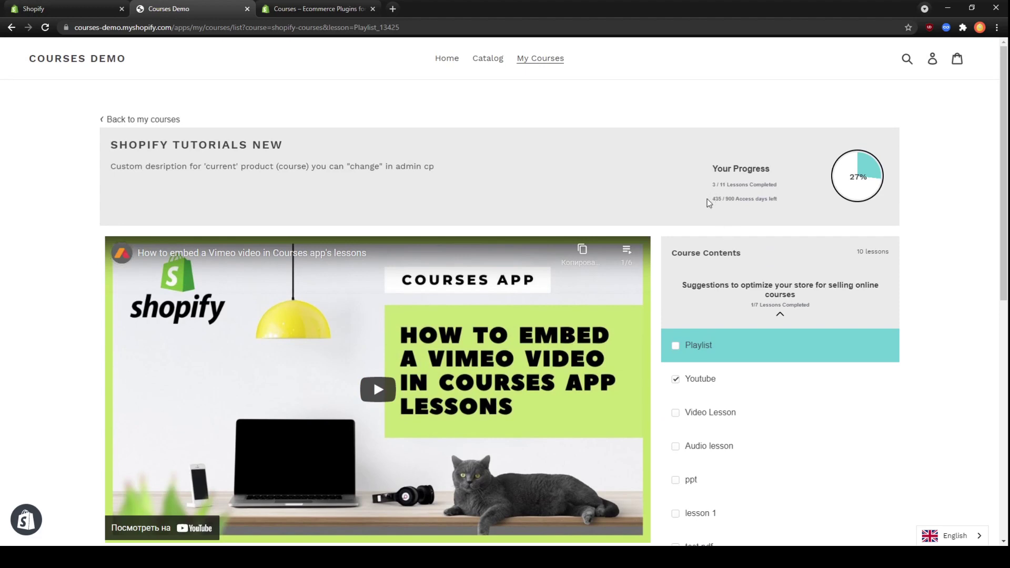
drag(710, 202, 742, 209)
click(738, 209)
scroll(916, 198, down, 2)
scroll(927, 230, down, 6)
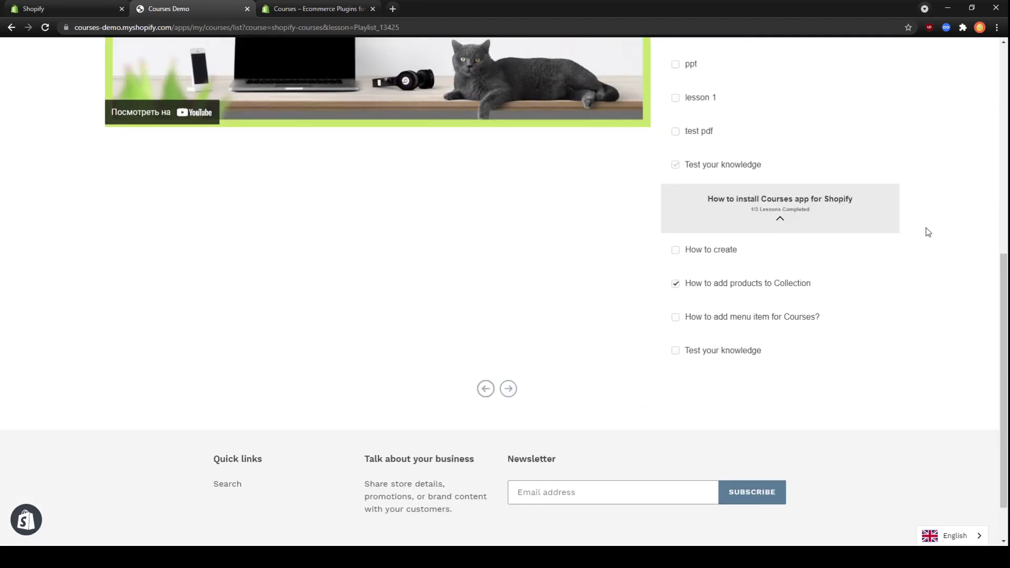
scroll(926, 230, up, 6)
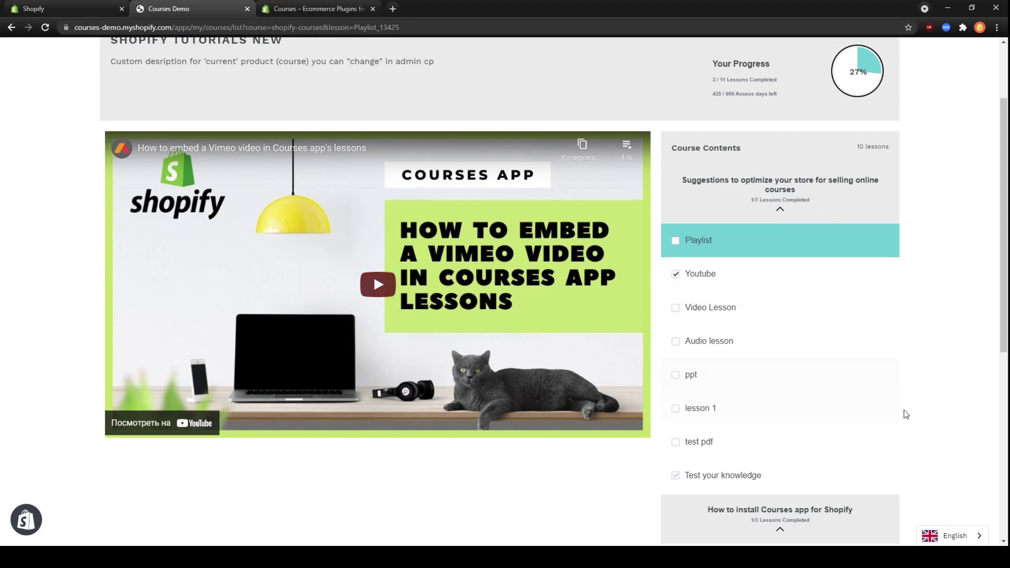
scroll(785, 445, down, 2)
- Compare the storefront course page against the admin Drip Content settings to reach the How to create lesson
click(42, 9)
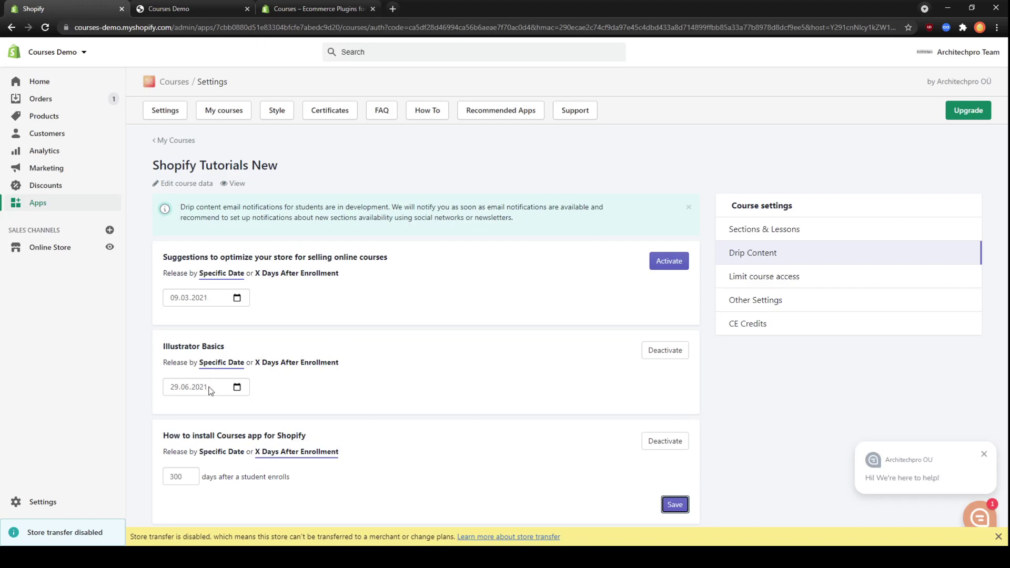
click(201, 10)
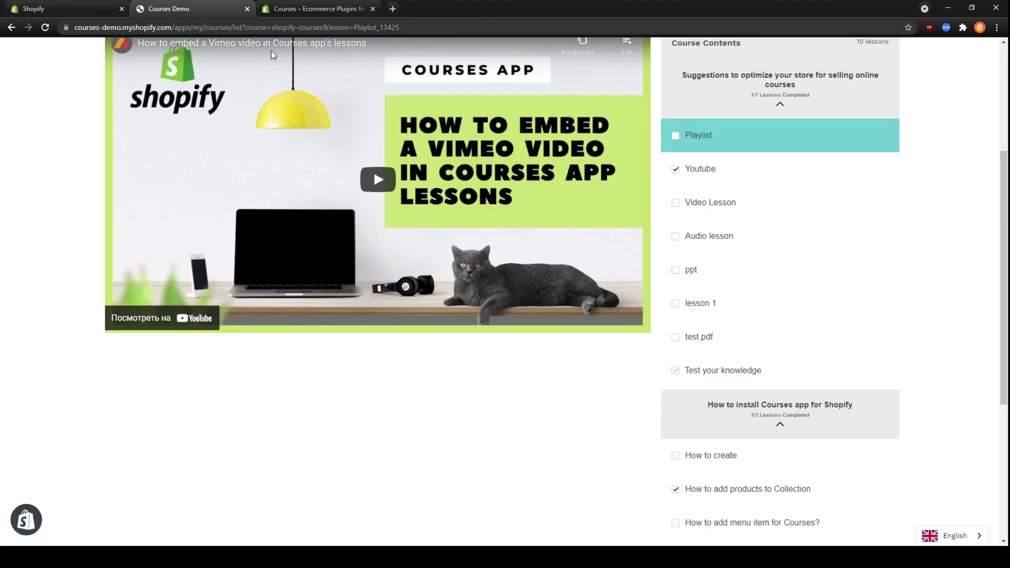
scroll(843, 284, down, 3)
scroll(836, 281, up, 2)
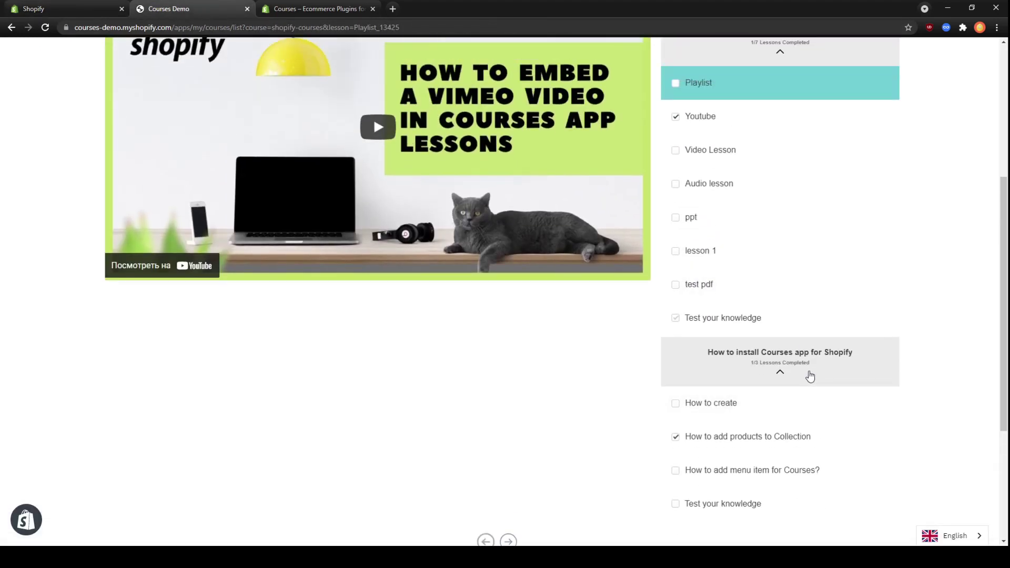
click(66, 15)
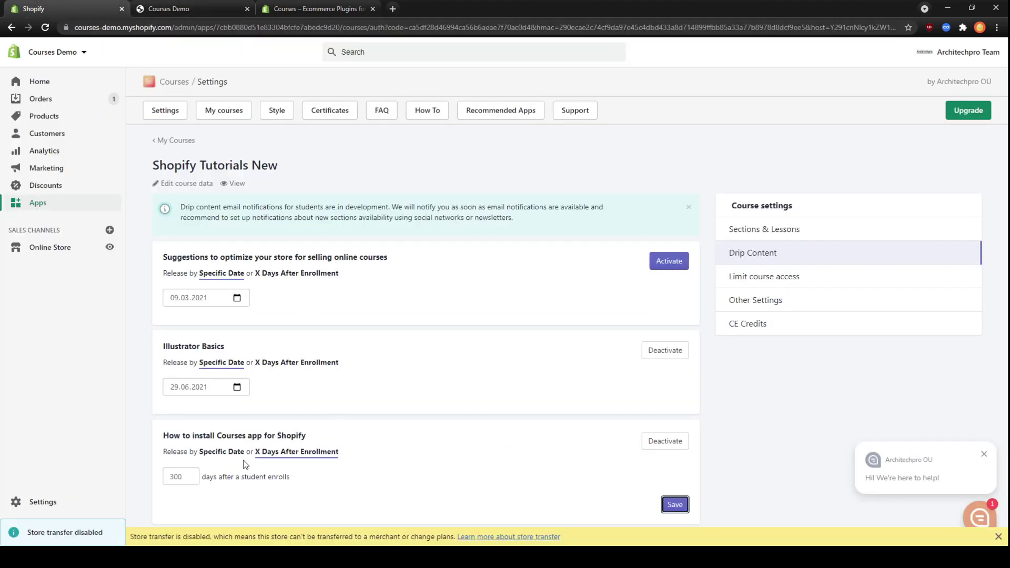
click(178, 16)
scroll(816, 305, down, 5)
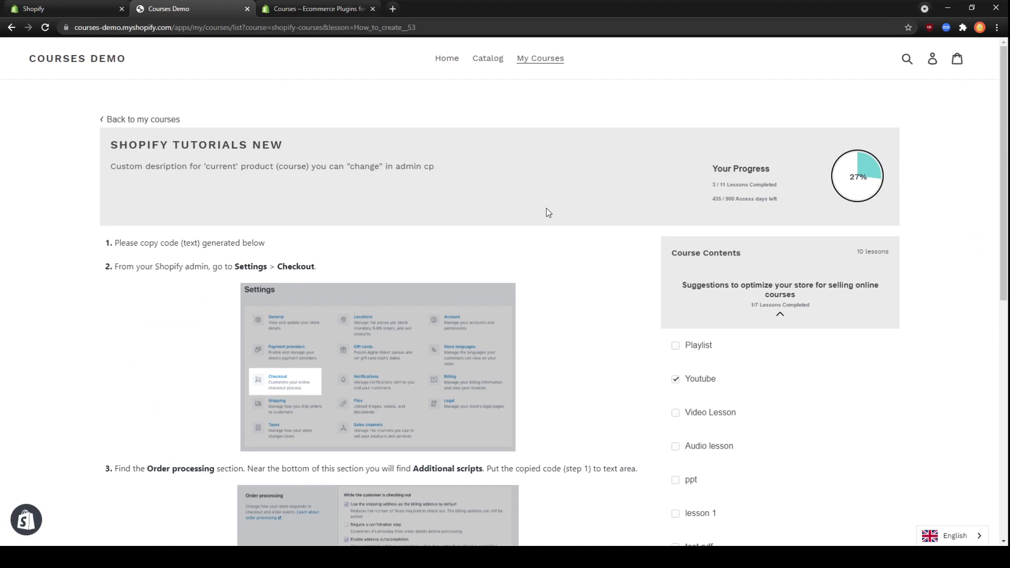
- Show the Courses app listing titled 'Turn your store into online courses platform'
click(315, 9)
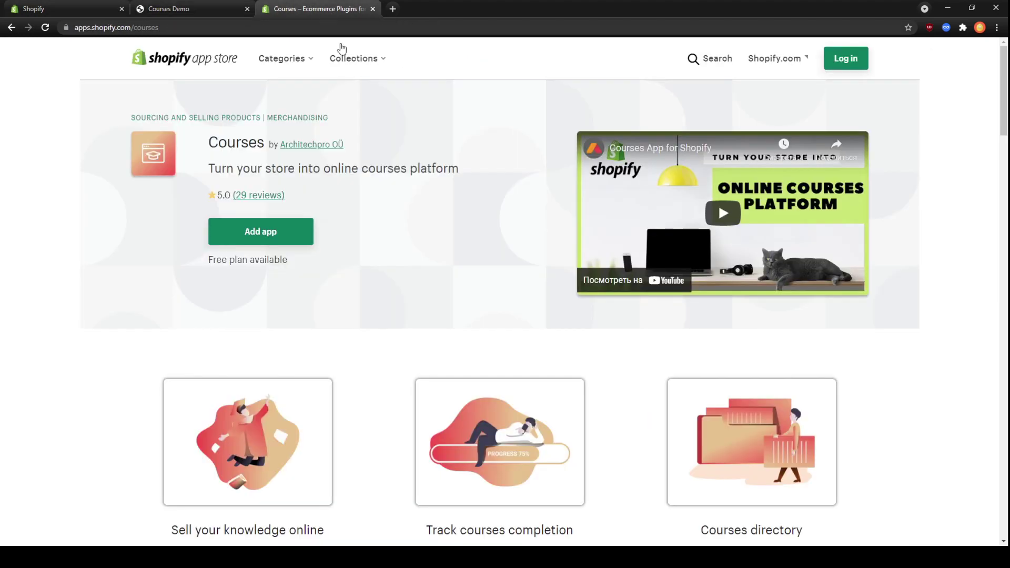